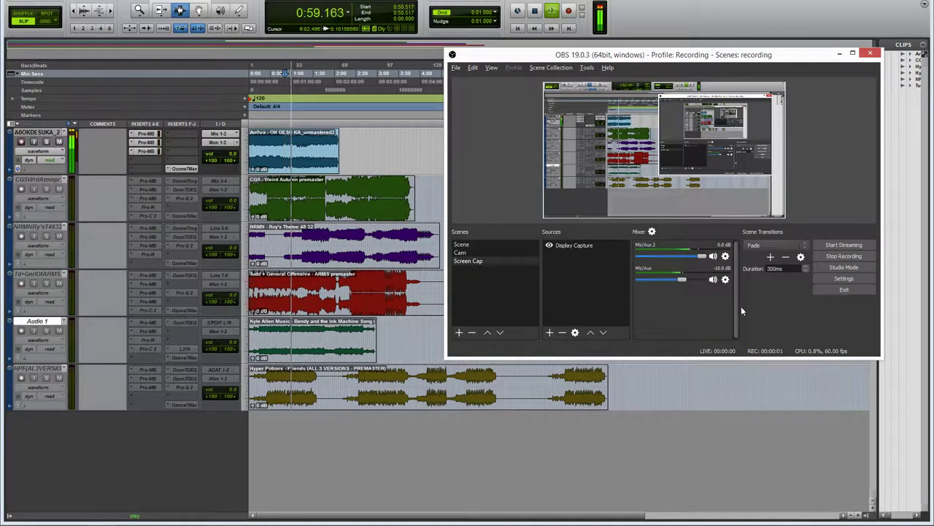
# Open track 1's first Pro-MB showing the EDM Master Part 1 of 3 preset, then stop playback
pyautogui.click(370, 158)
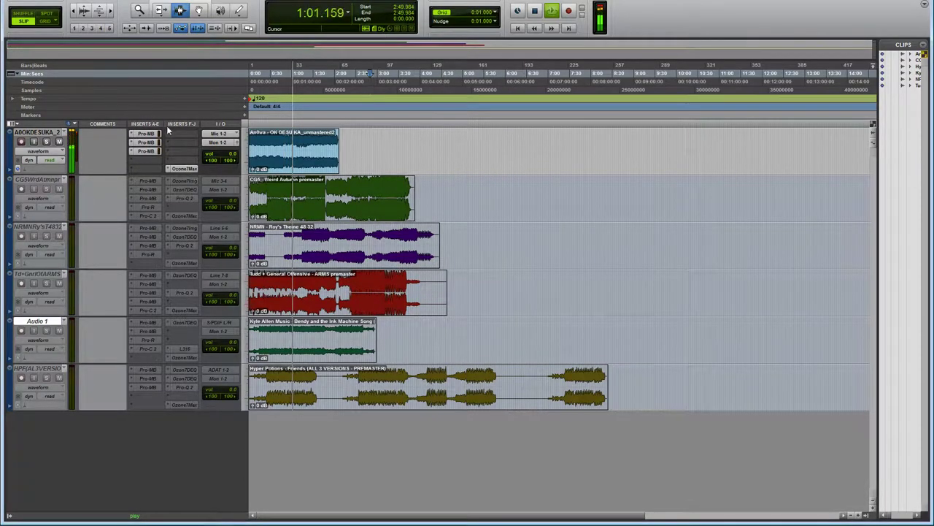
pyautogui.click(146, 134)
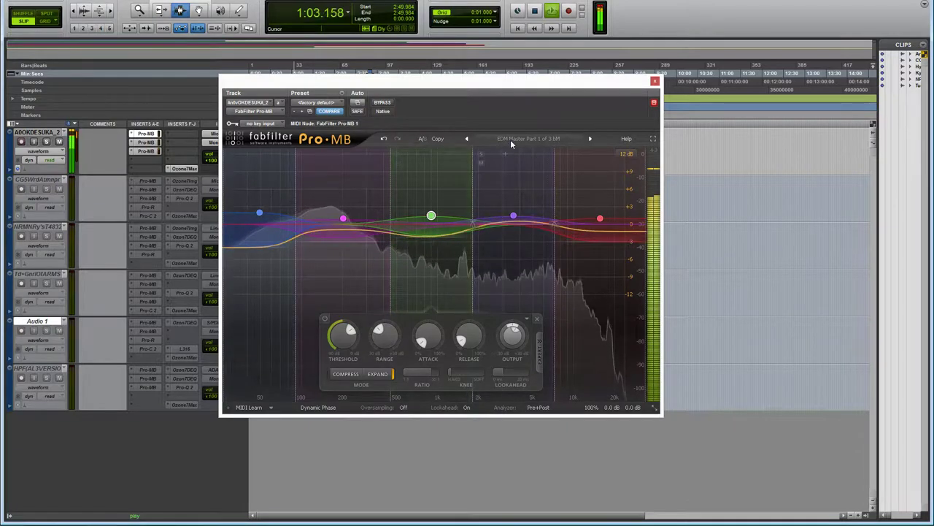
pyautogui.click(511, 140)
pyautogui.click(511, 139)
pyautogui.click(511, 139)
pyautogui.click(353, 128)
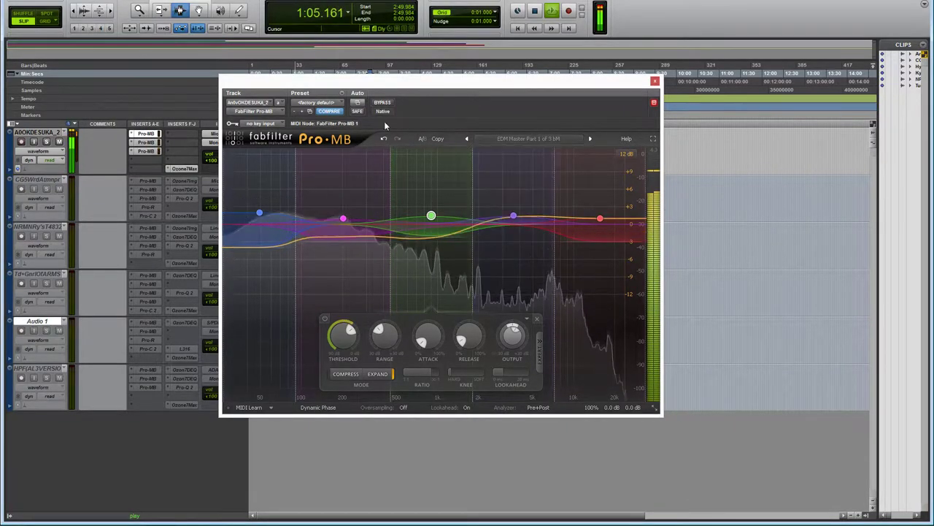
pyautogui.press('space')
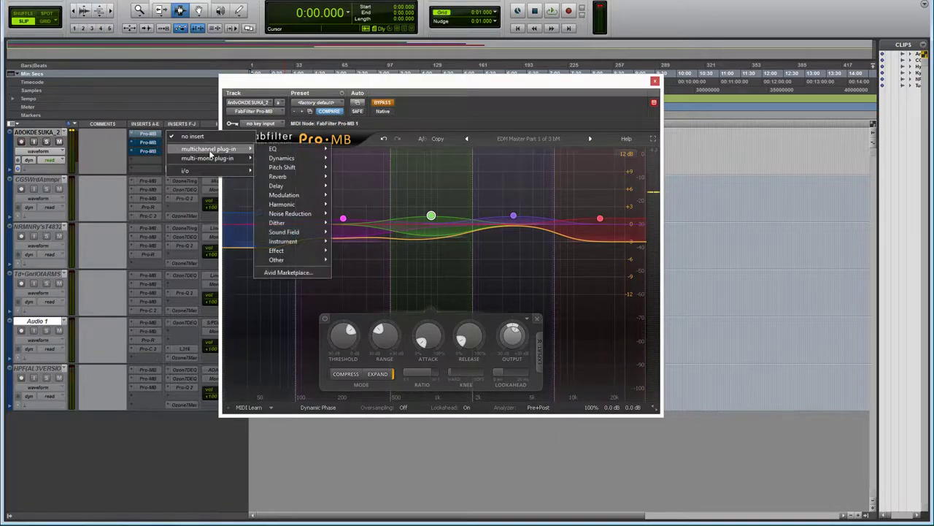
# Insert a second Pro-MB on track 1 and load Mix Bus > EDM Master Part 1 of 3
pyautogui.moveTo(291, 157)
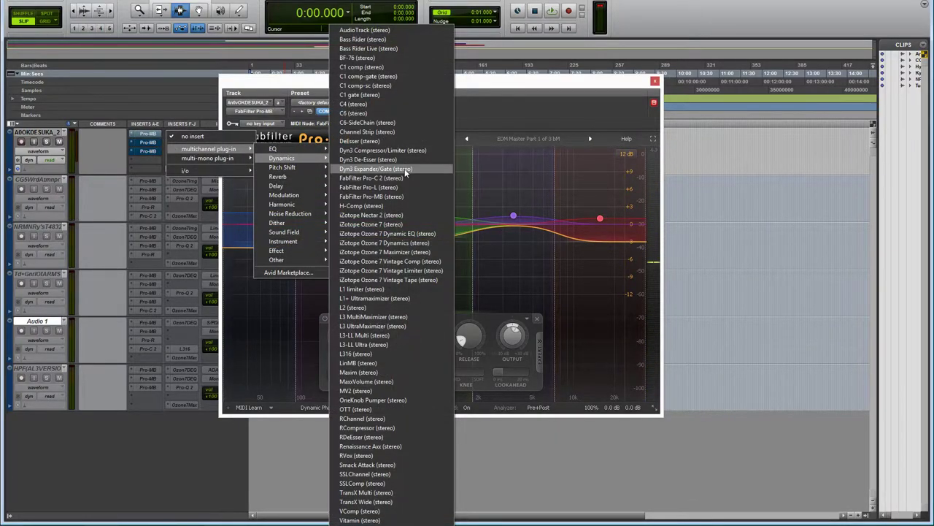
pyautogui.click(411, 195)
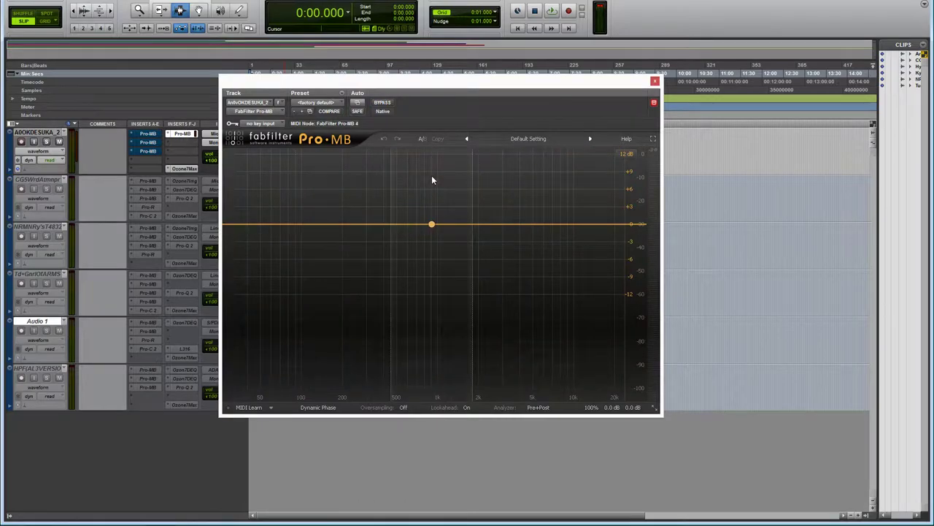
pyautogui.click(536, 139)
pyautogui.moveTo(522, 225)
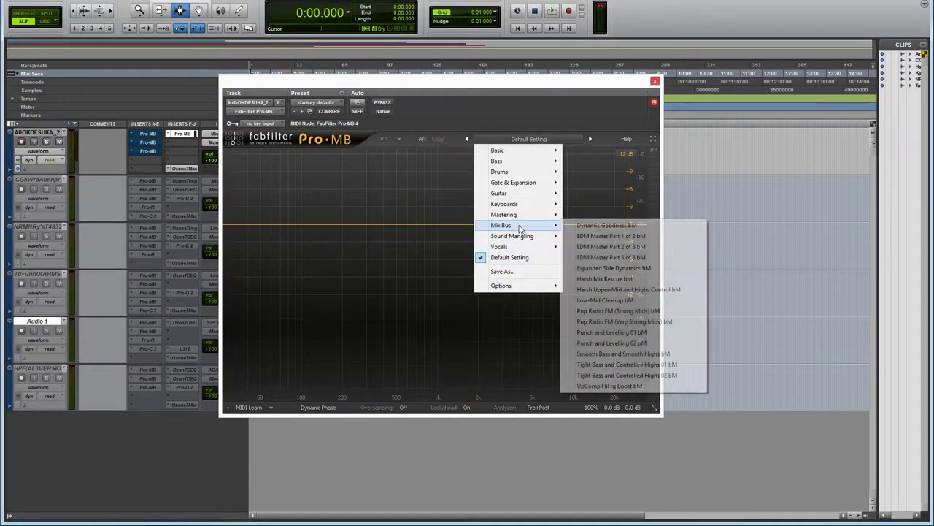
pyautogui.click(632, 237)
pyautogui.moveTo(489, 81); pyautogui.dragTo(634, 83)
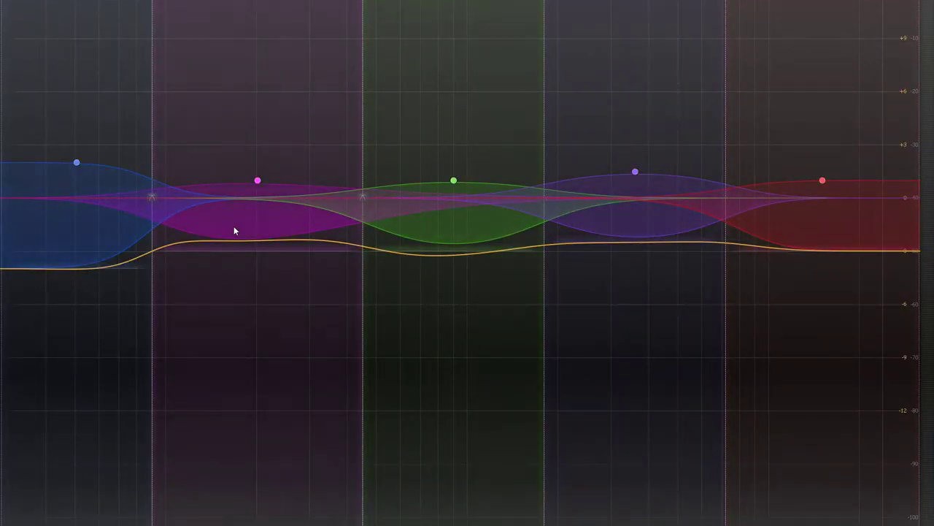
# Lower Band 2's threshold from -12 dB to about -17.8 dB
pyautogui.click(76, 164)
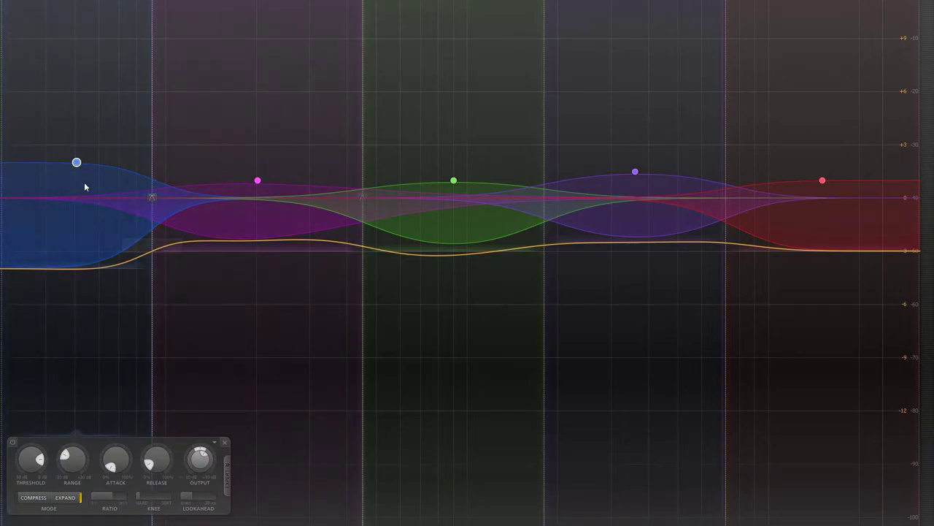
pyautogui.moveTo(32, 457); pyautogui.dragTo(27, 476)
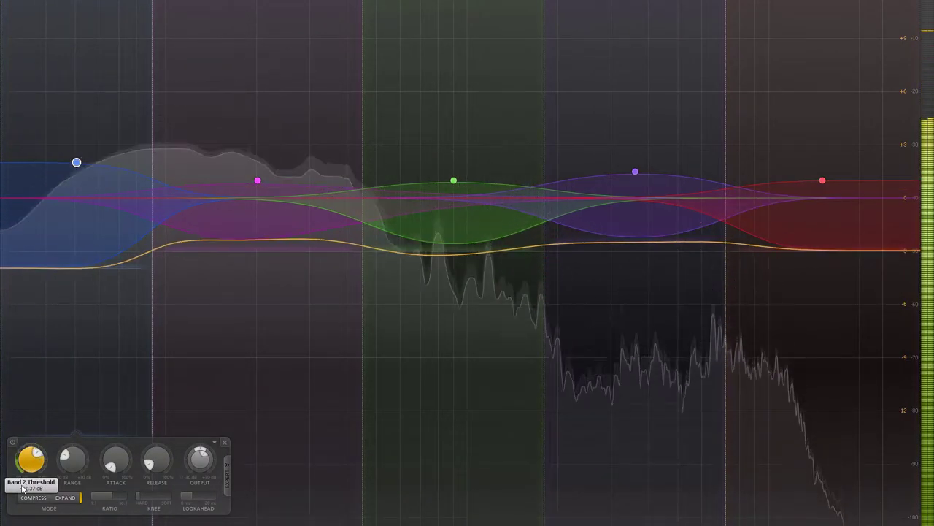
pyautogui.moveTo(76, 162)
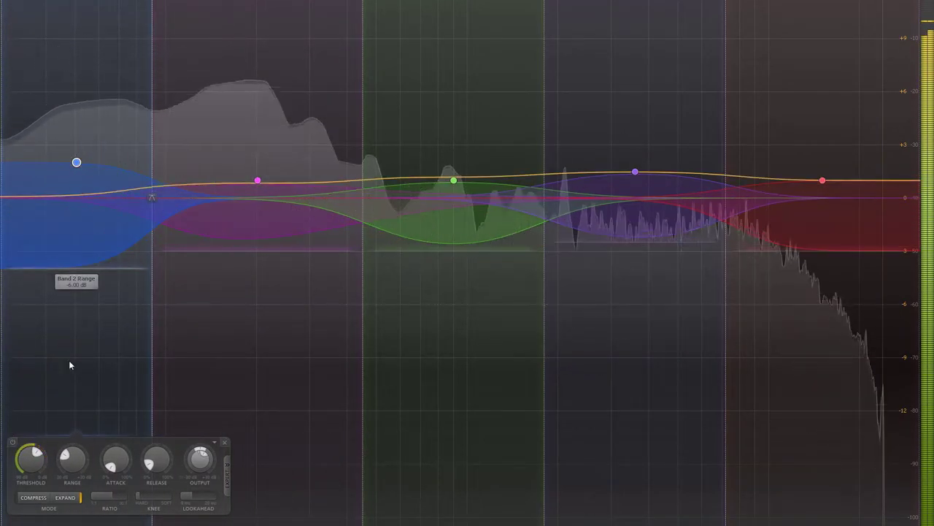
# Select the magenta band, then Band 3 and Band 4, for editing
pyautogui.click(257, 182)
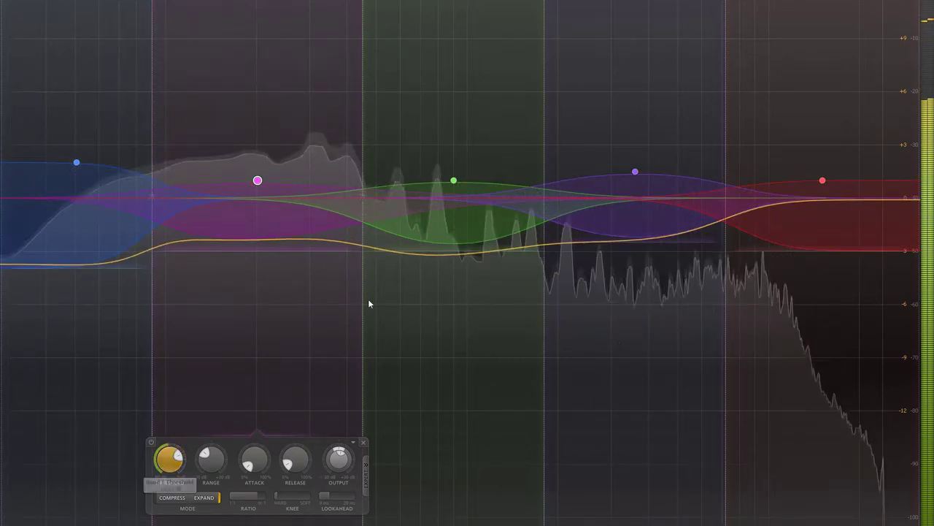
pyautogui.click(455, 217)
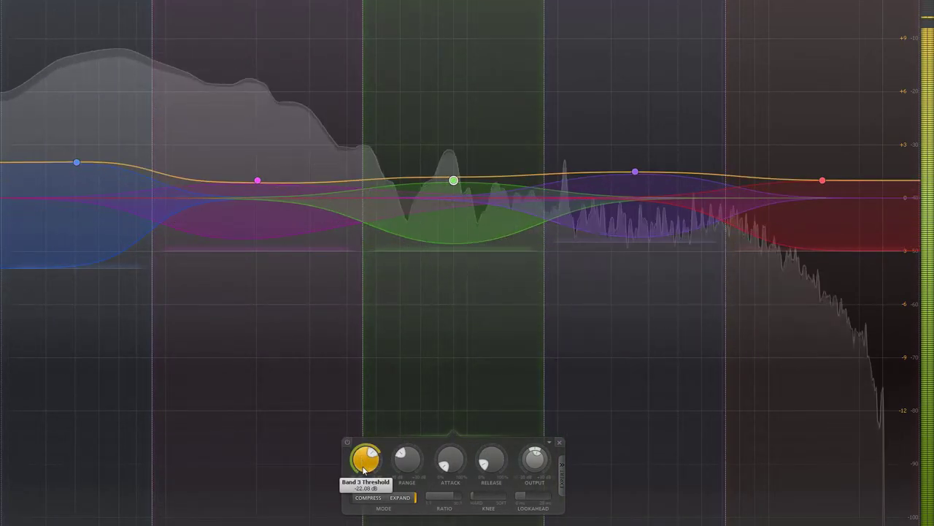
pyautogui.hotkey('alt', 'Tab')
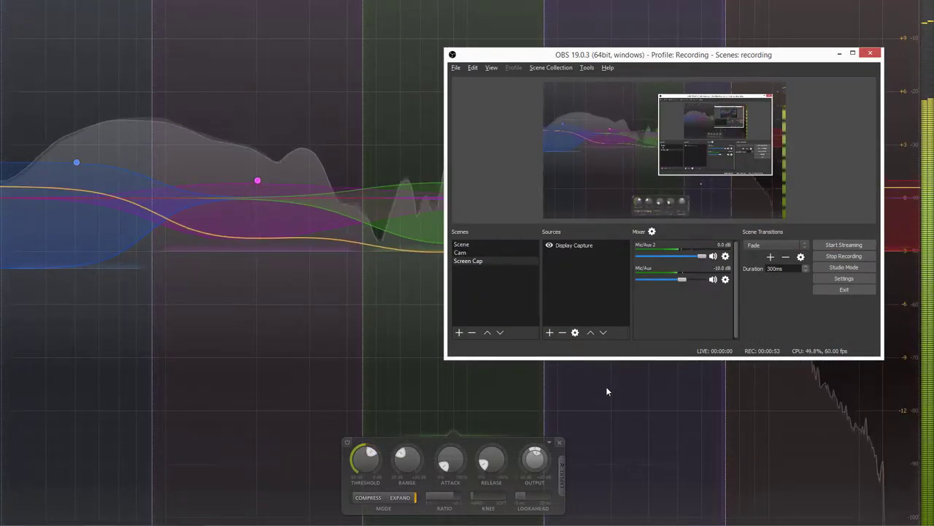
pyautogui.click(606, 387)
pyautogui.click(636, 170)
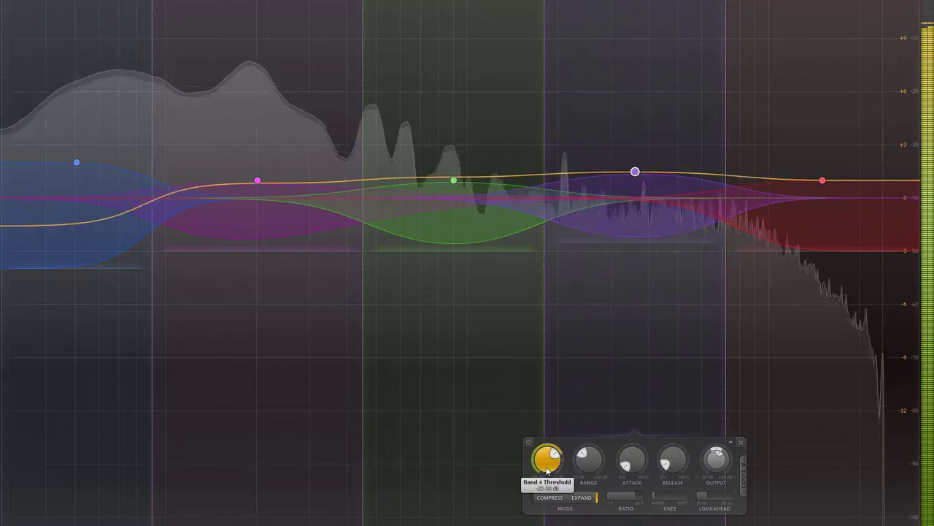
# Set band ranges: Band 4 about -2.4 dB, Band 3 about -2.7 dB, Band 5 -3.54 dB
pyautogui.moveTo(638, 240); pyautogui.dragTo(642, 219)
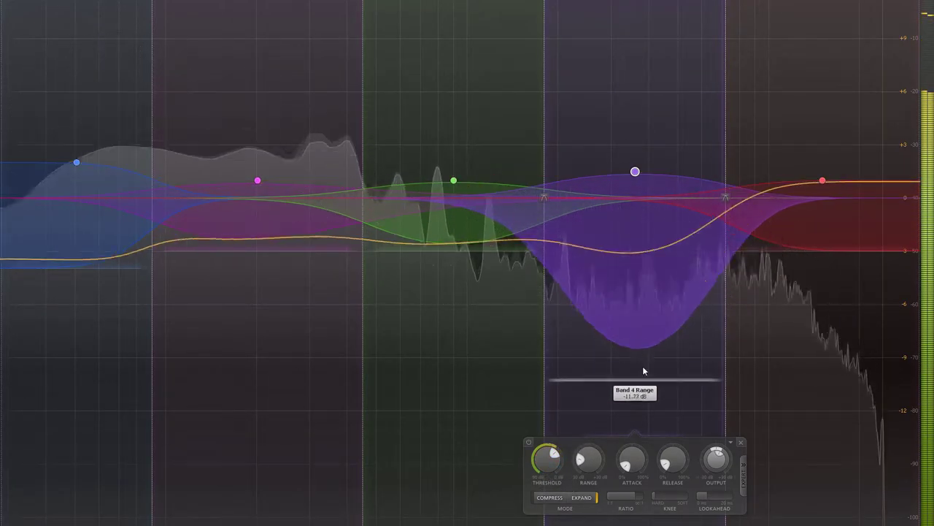
pyautogui.moveTo(643, 365); pyautogui.dragTo(631, 210)
pyautogui.moveTo(629, 242); pyautogui.dragTo(629, 247)
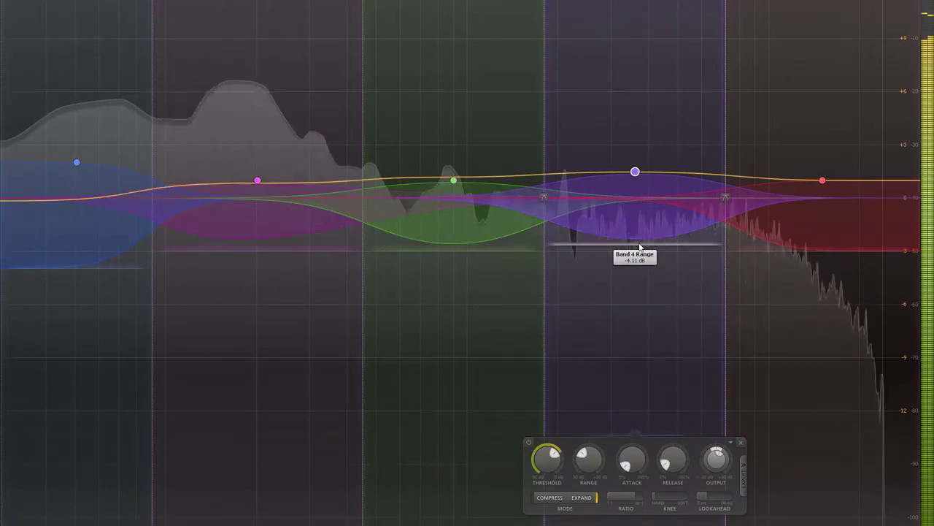
pyautogui.moveTo(640, 243); pyautogui.dragTo(645, 198)
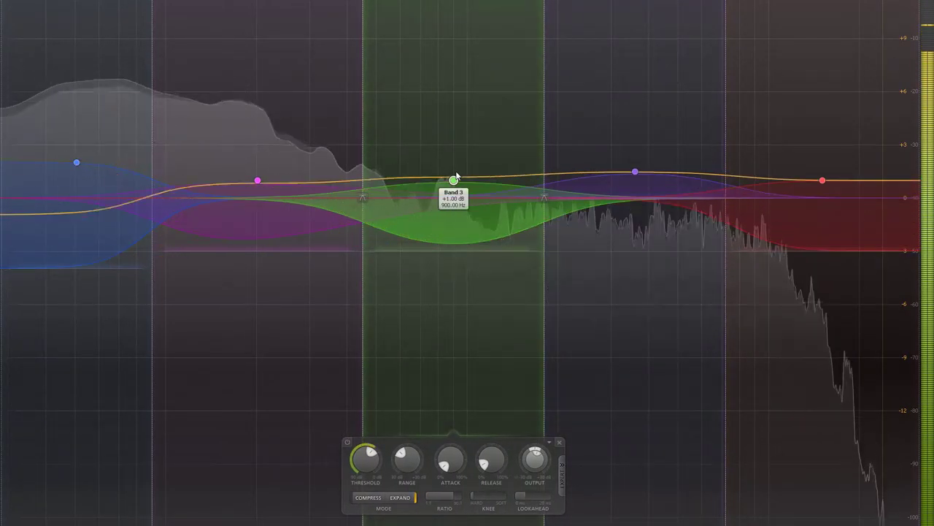
pyautogui.moveTo(449, 253); pyautogui.dragTo(454, 228)
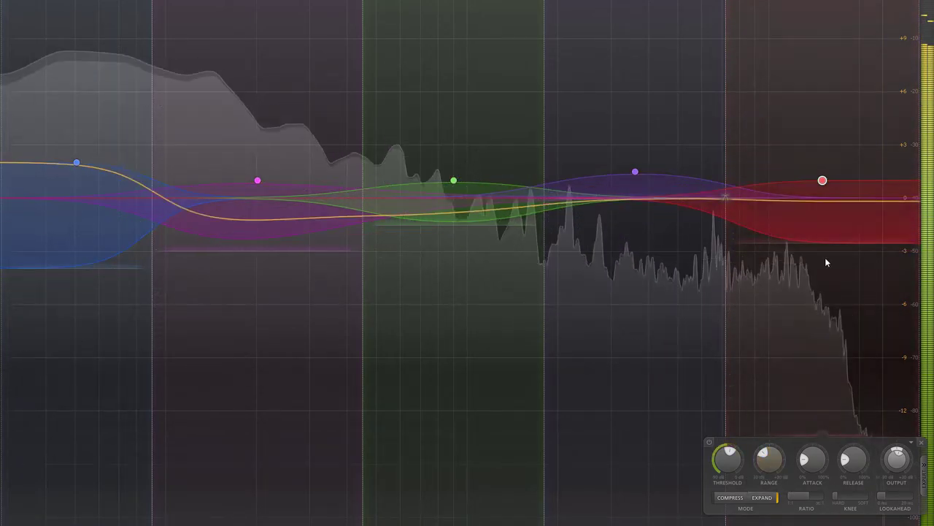
pyautogui.moveTo(828, 248); pyautogui.dragTo(755, 232)
pyautogui.moveTo(662, 209)
pyautogui.mouseDown()
pyautogui.moveTo(662, 409)
pyautogui.moveTo(640, 411)
pyautogui.moveTo(657, 370)
pyautogui.moveTo(636, 414)
pyautogui.moveTo(647, 208)
pyautogui.mouseUp()
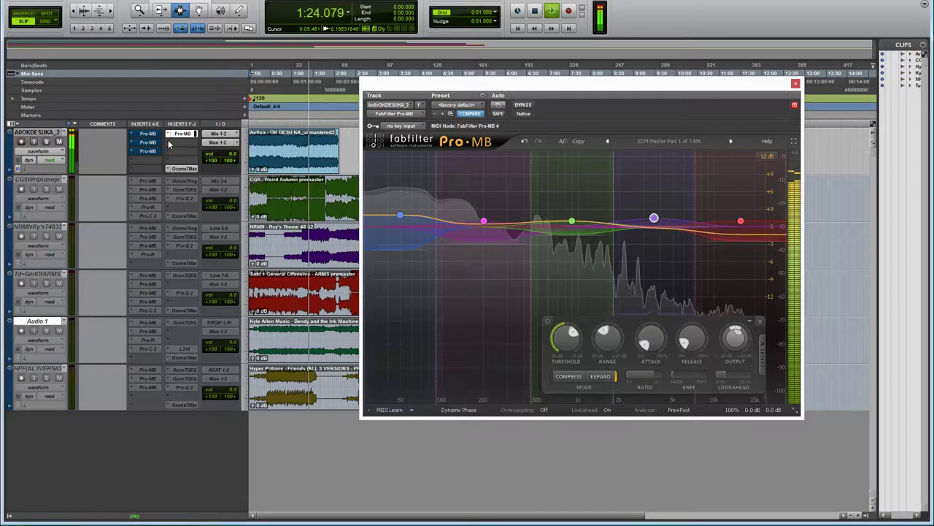
# Add another Pro-MB to track 1 with the Mix Bus EDM Master Part 2 of 3 bM preset
pyautogui.moveTo(317, 167)
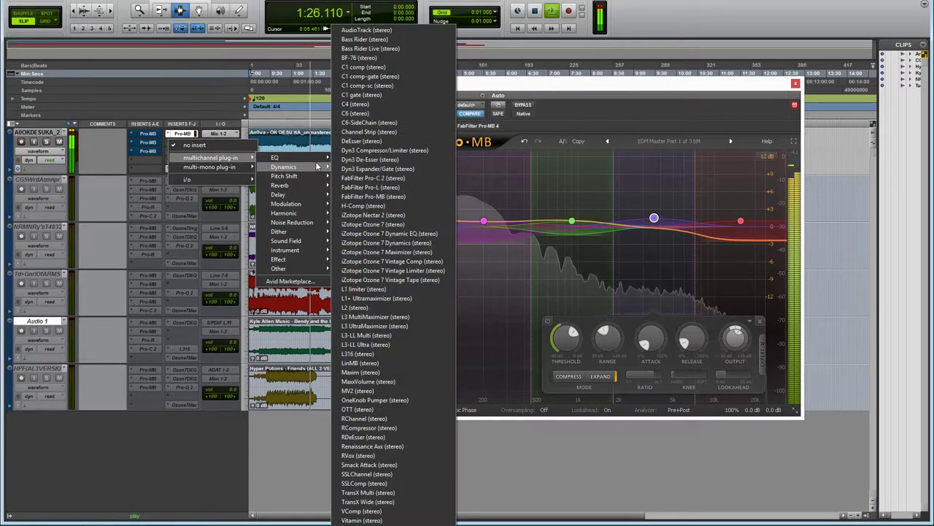
pyautogui.click(413, 195)
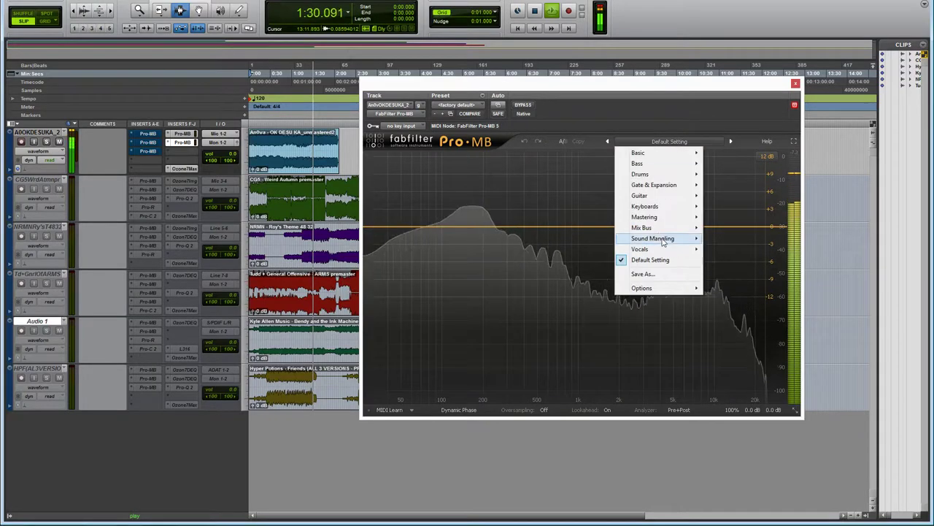
pyautogui.moveTo(651, 230)
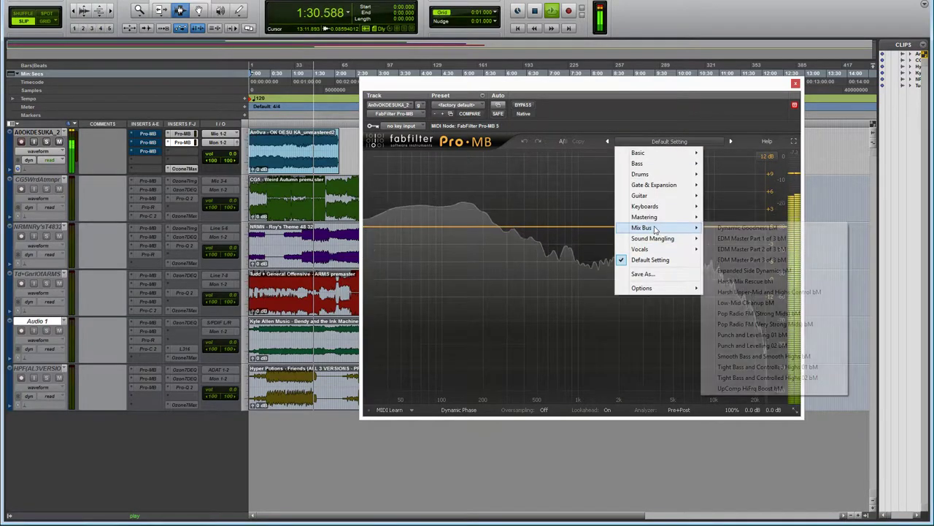
pyautogui.click(752, 249)
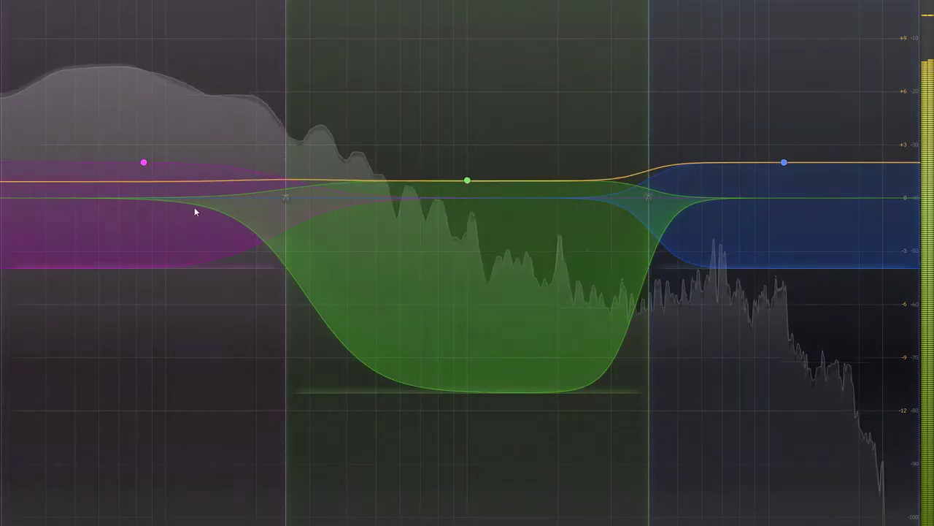
# Lower the high band's threshold to about -23 dB and raise its gain to about +3 dB
pyautogui.moveTo(471, 309)
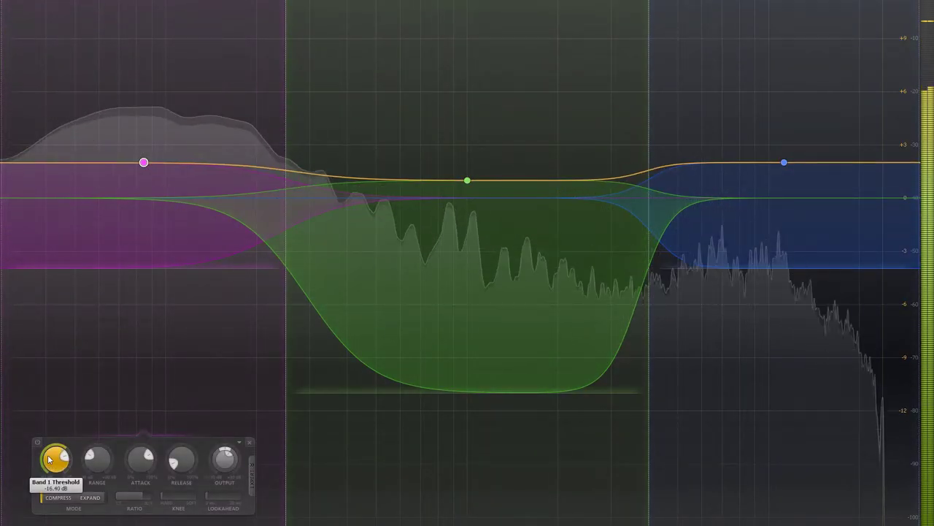
pyautogui.moveTo(445, 191)
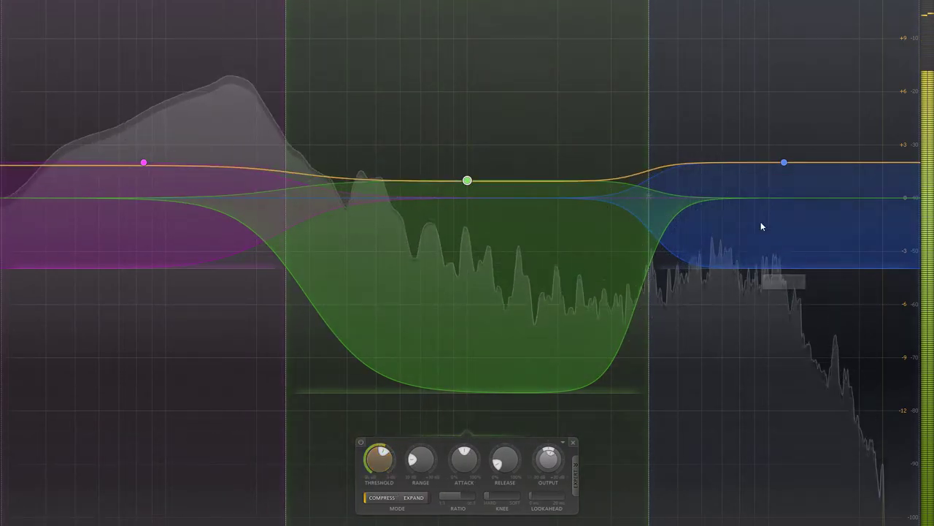
pyautogui.moveTo(797, 168)
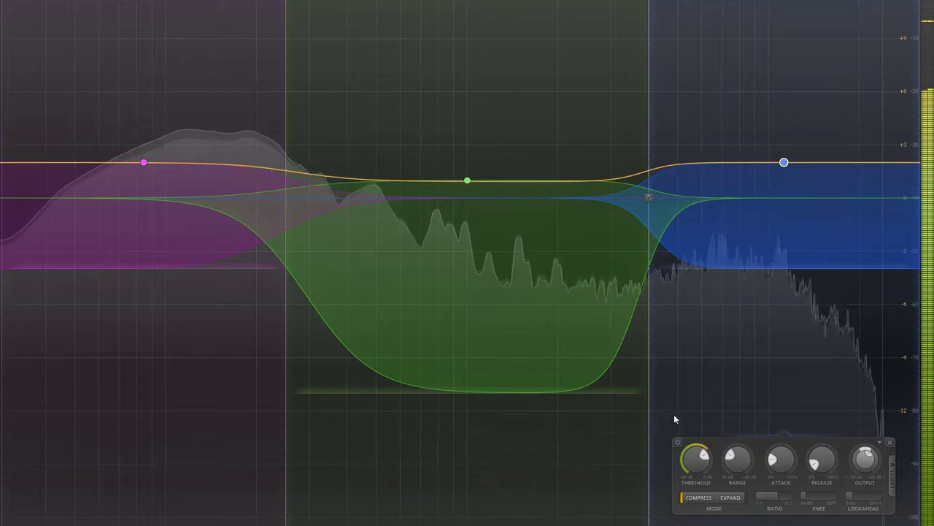
pyautogui.moveTo(695, 485); pyautogui.dragTo(693, 492)
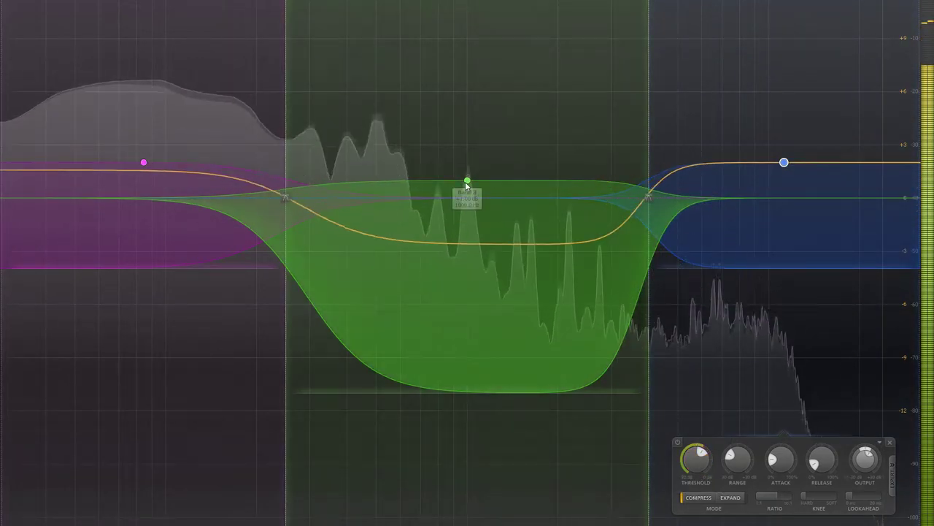
pyautogui.moveTo(467, 181)
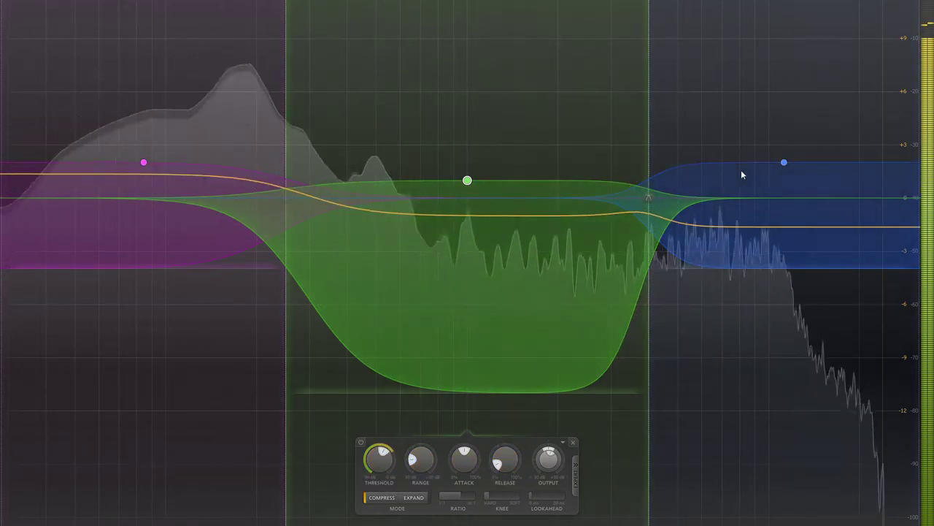
pyautogui.moveTo(787, 168); pyautogui.dragTo(792, 146)
# Nudge Band 3's threshold to about -24.5 dB and Band 1's to about -17.9 dB
pyautogui.moveTo(467, 182)
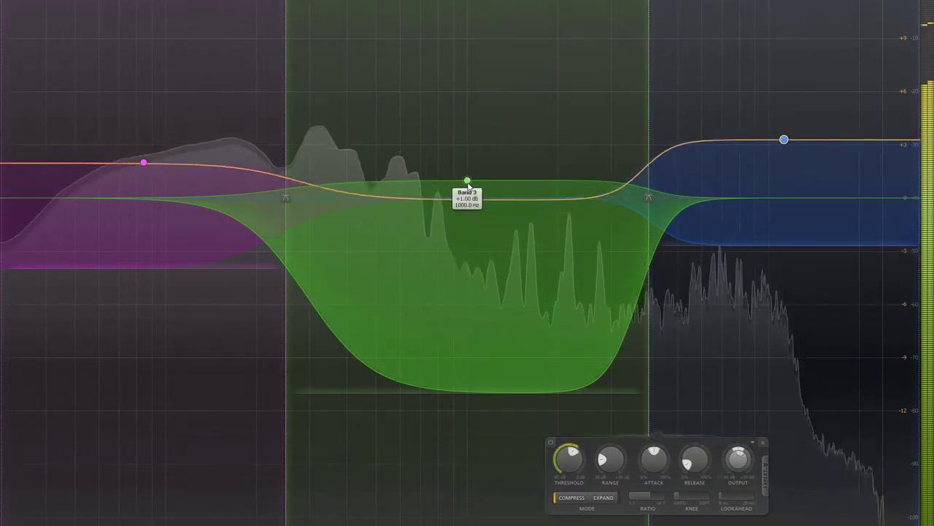
pyautogui.moveTo(374, 466); pyautogui.dragTo(373, 460)
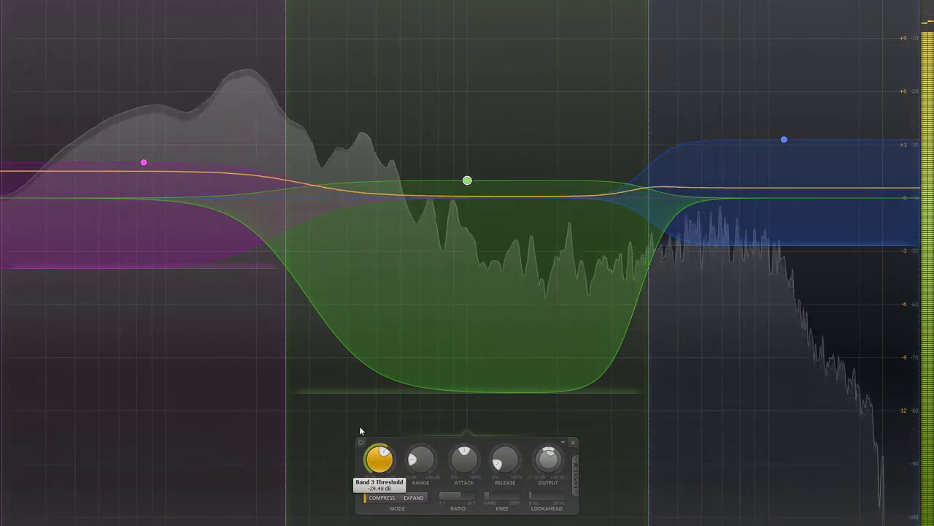
pyautogui.moveTo(144, 163)
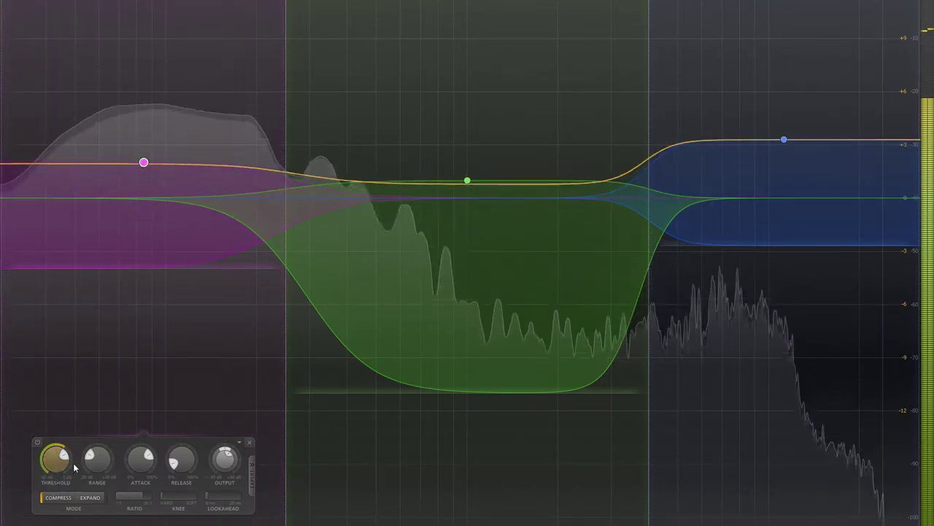
pyautogui.moveTo(50, 467); pyautogui.dragTo(50, 466)
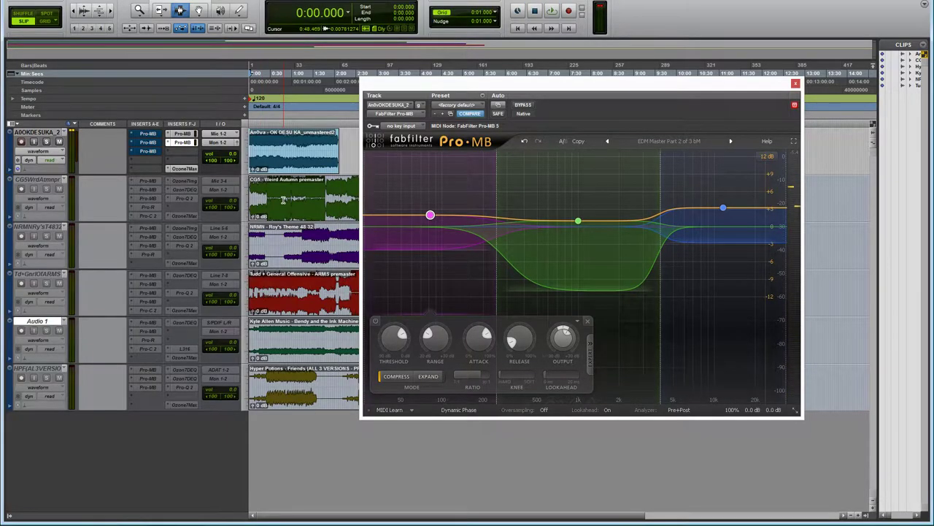
# Start playback and, in the Part 3 Pro-MB, raise Band 1's threshold to -8.9 dB and Band 3's to -20.4 dB
pyautogui.press('space')
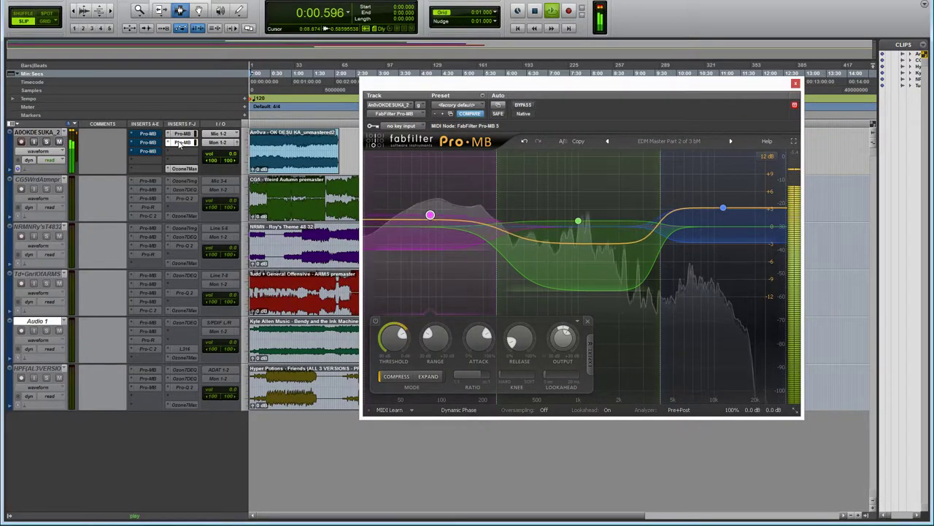
pyautogui.click(182, 151)
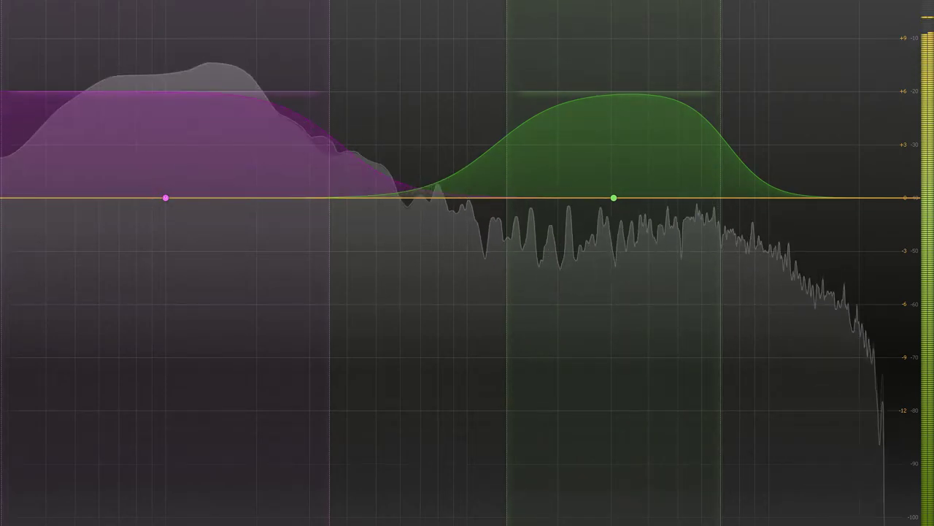
pyautogui.click(167, 198)
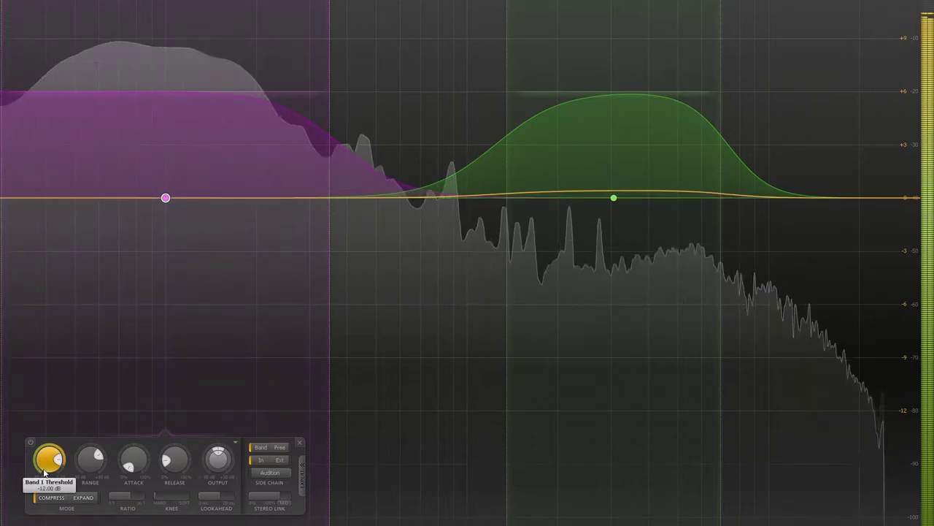
pyautogui.moveTo(45, 473)
pyautogui.mouseDown()
pyautogui.moveTo(42, 436)
pyautogui.moveTo(42, 458)
pyautogui.mouseUp()
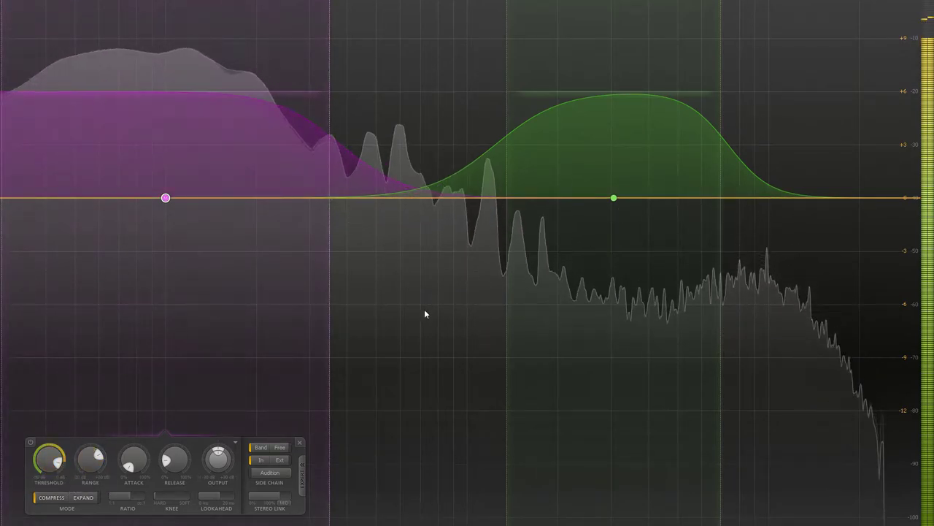
pyautogui.click(613, 198)
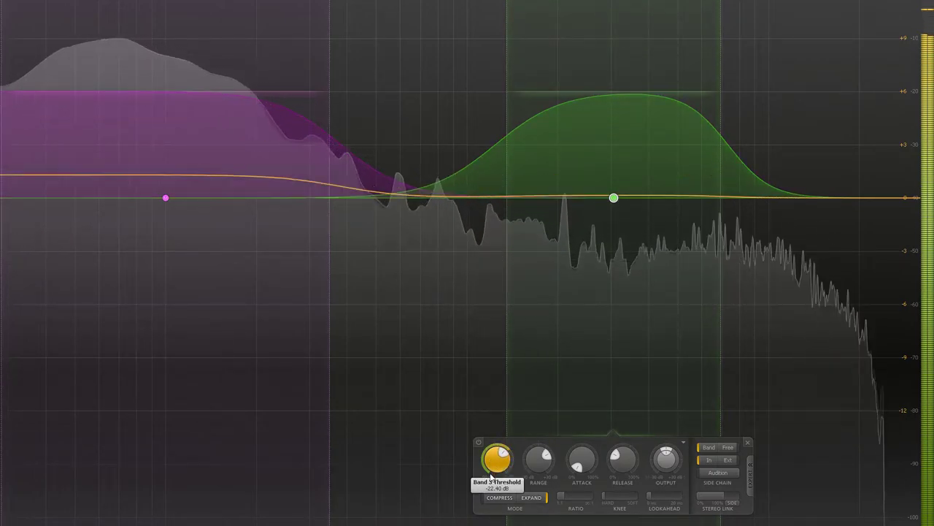
pyautogui.moveTo(491, 476); pyautogui.dragTo(490, 473)
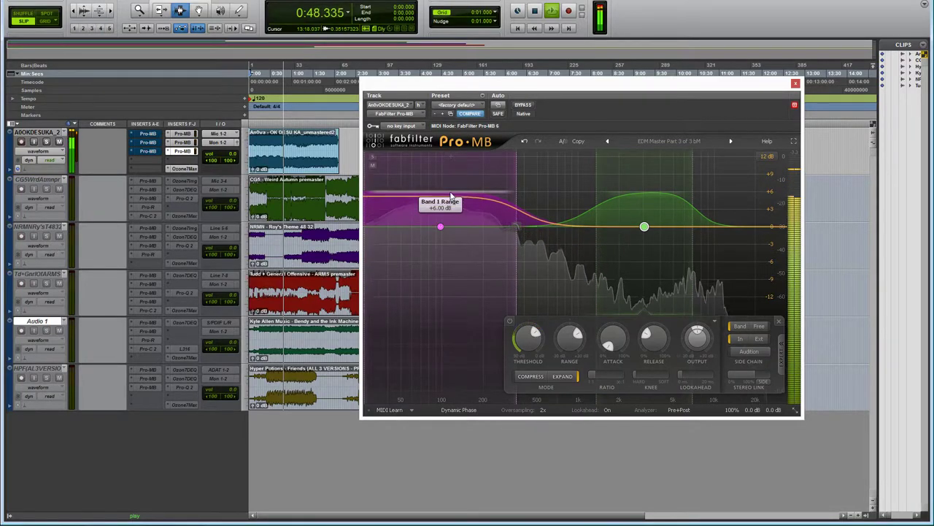
# Raise Band 1's range to about +7.75 dB and lower Band 3's threshold to about -23.7 dB
pyautogui.moveTo(451, 197)
pyautogui.mouseDown()
pyautogui.moveTo(452, 217)
pyautogui.moveTo(459, 159)
pyautogui.moveTo(457, 186)
pyautogui.mouseUp()
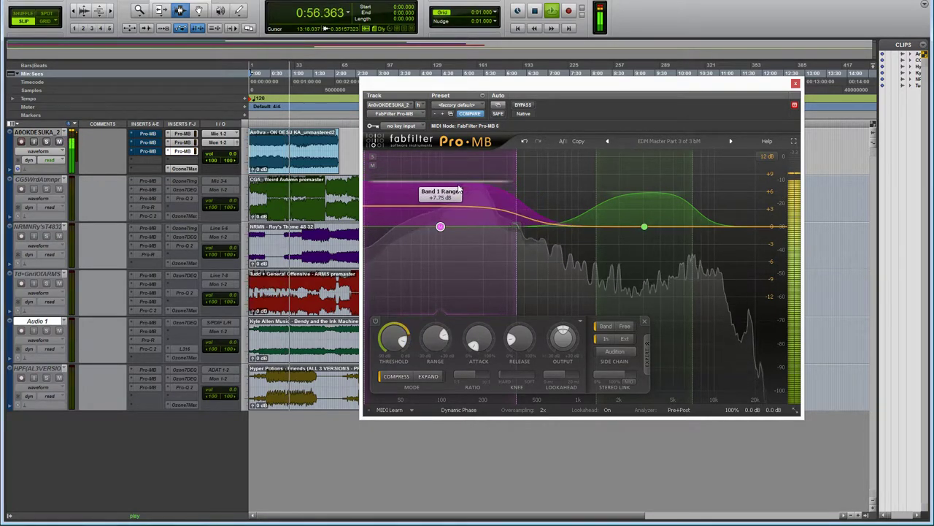
pyautogui.click(644, 227)
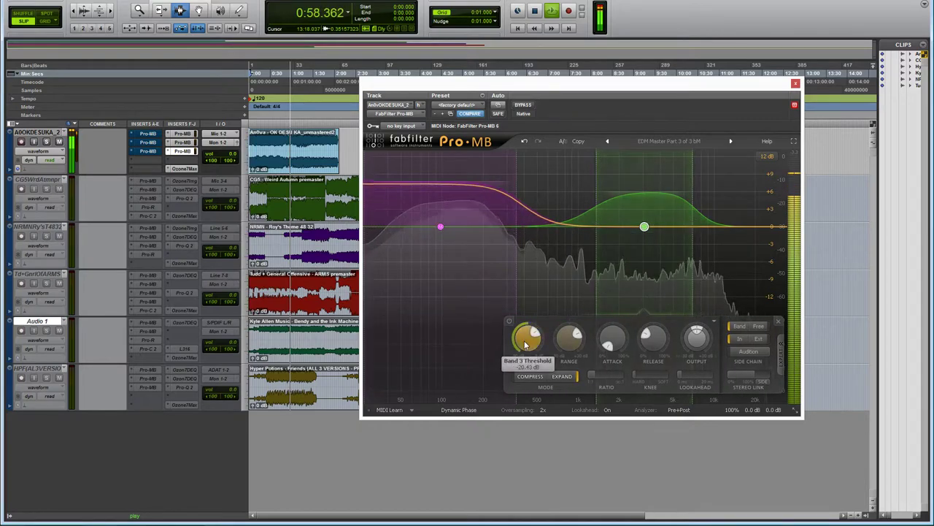
pyautogui.moveTo(521, 344); pyautogui.dragTo(520, 356)
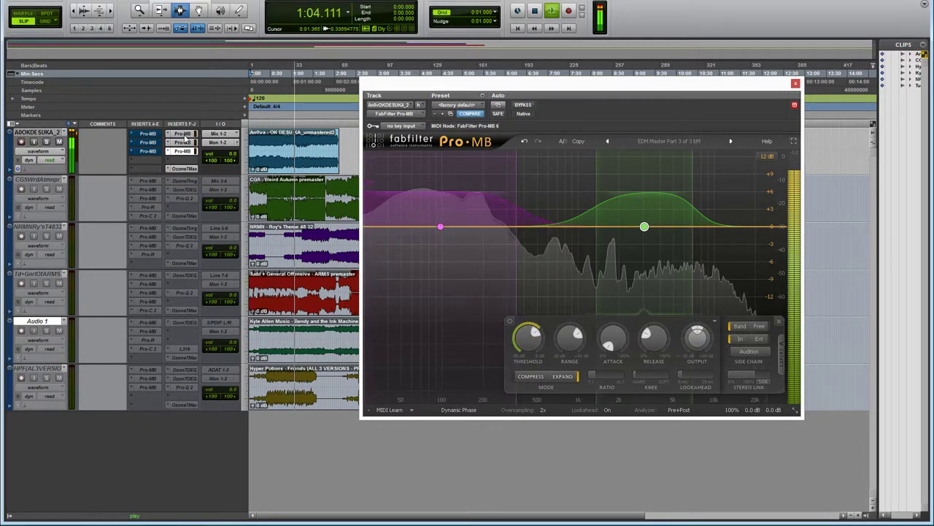
# In the Part 1 Pro-MB, solo the magenta Band 1 and set its range to about -2.67 dB
pyautogui.click(183, 135)
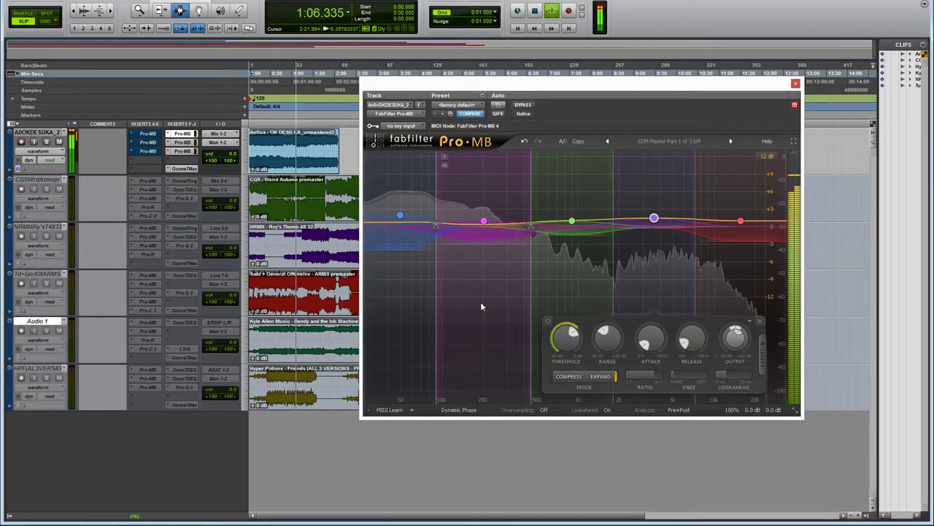
pyautogui.click(484, 222)
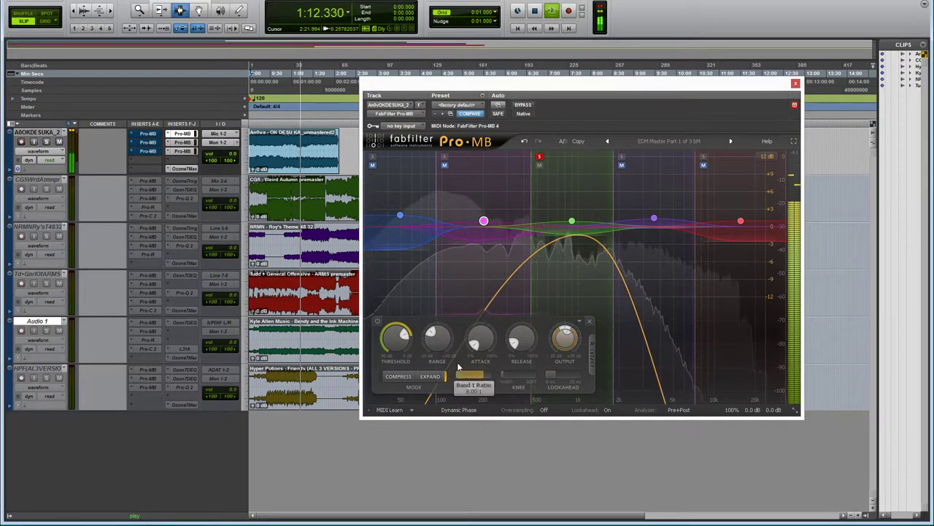
pyautogui.click(540, 157)
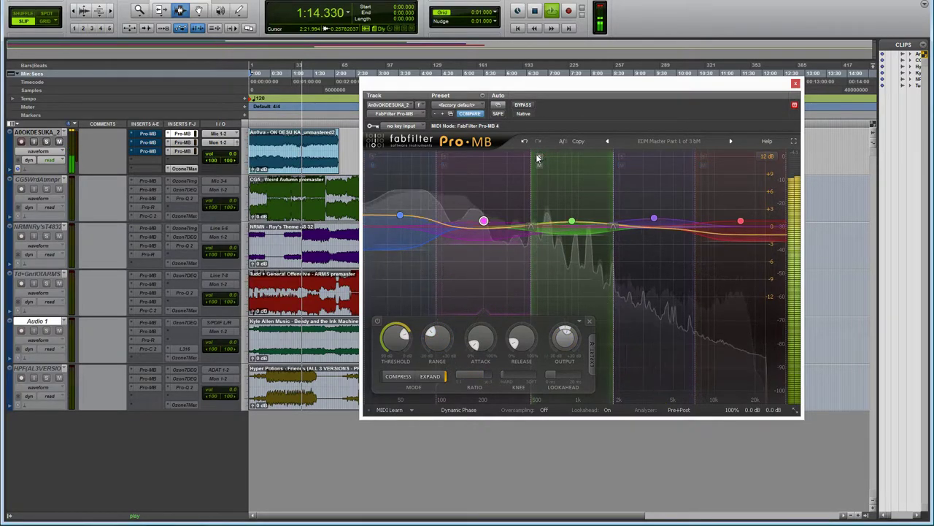
pyautogui.click(444, 155)
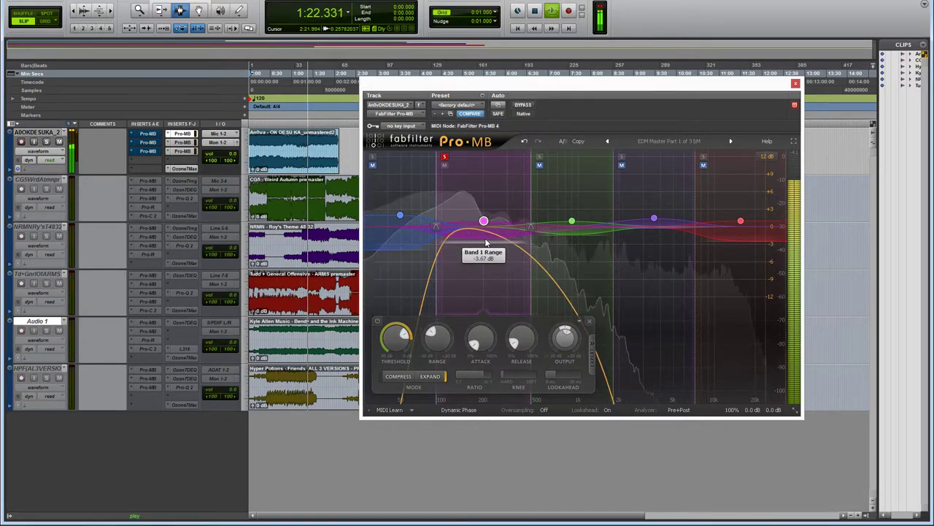
pyautogui.moveTo(487, 238); pyautogui.dragTo(491, 237)
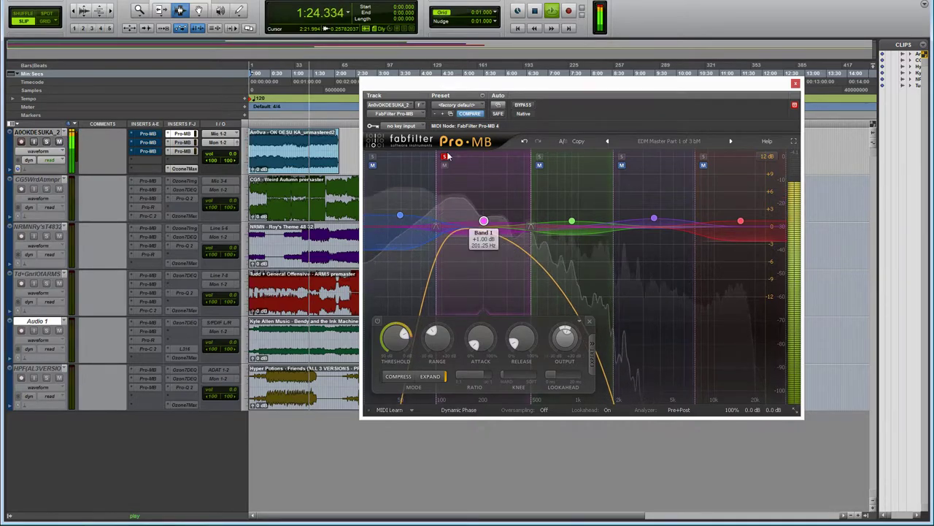
pyautogui.click(445, 157)
# Audition Band 4 soloed, unsolo it, and bring up the Part 2 Pro-MB
pyautogui.click(622, 156)
pyautogui.click(654, 219)
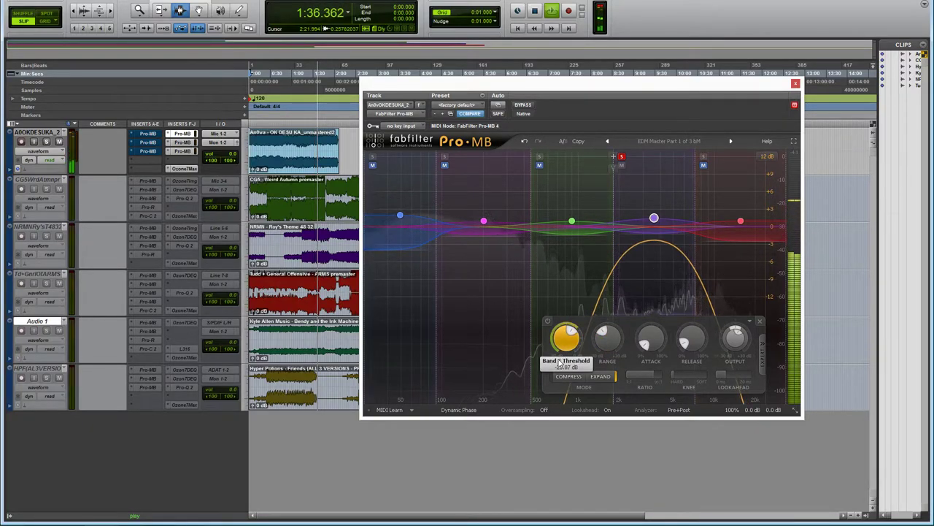
pyautogui.click(622, 158)
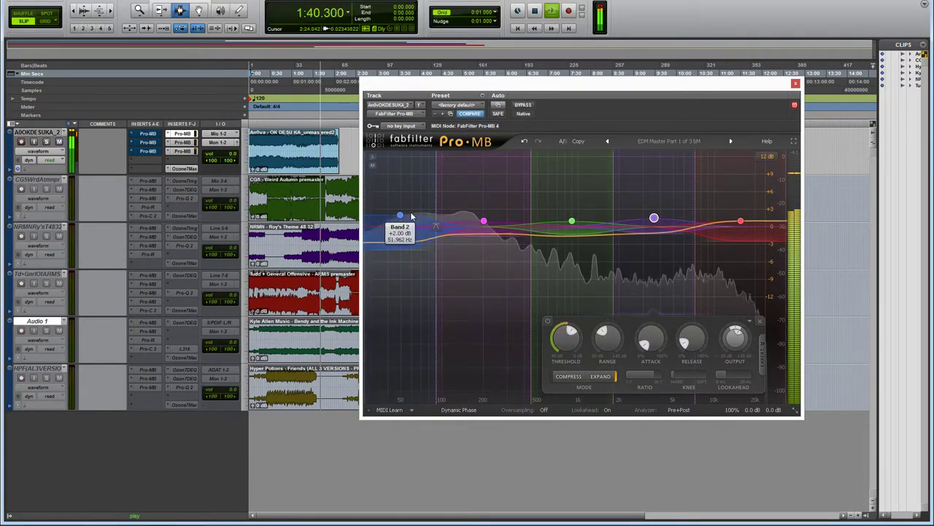
pyautogui.click(182, 143)
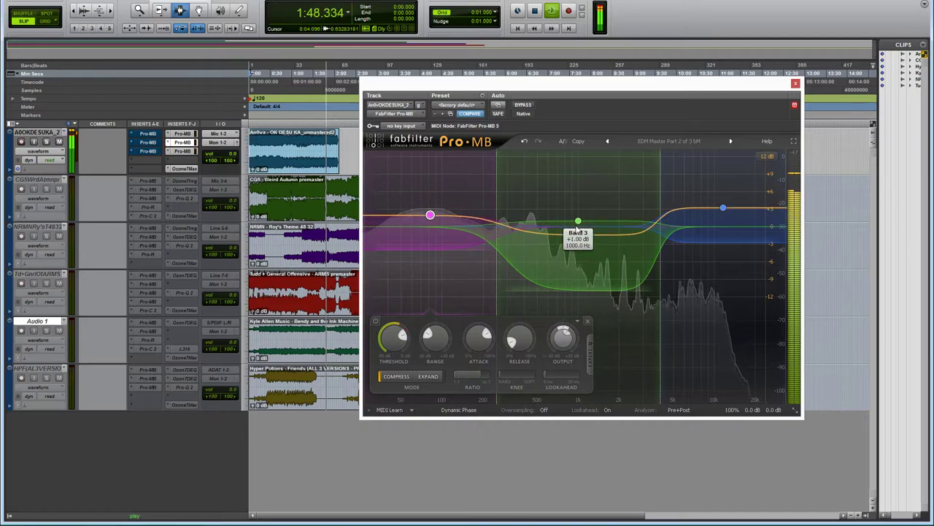
# Review Part 2's green middle and blue high bands, then bring up the Part 3 Pro-MB
pyautogui.click(577, 221)
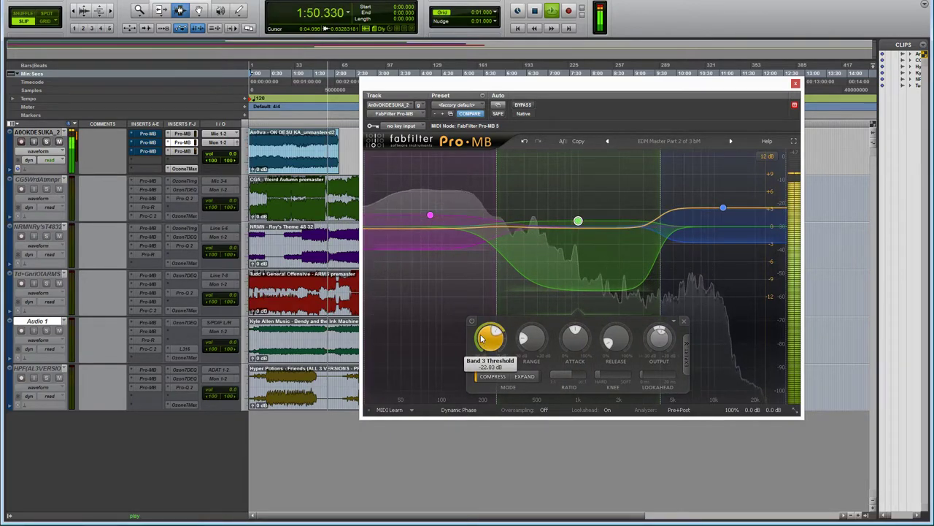
pyautogui.click(722, 208)
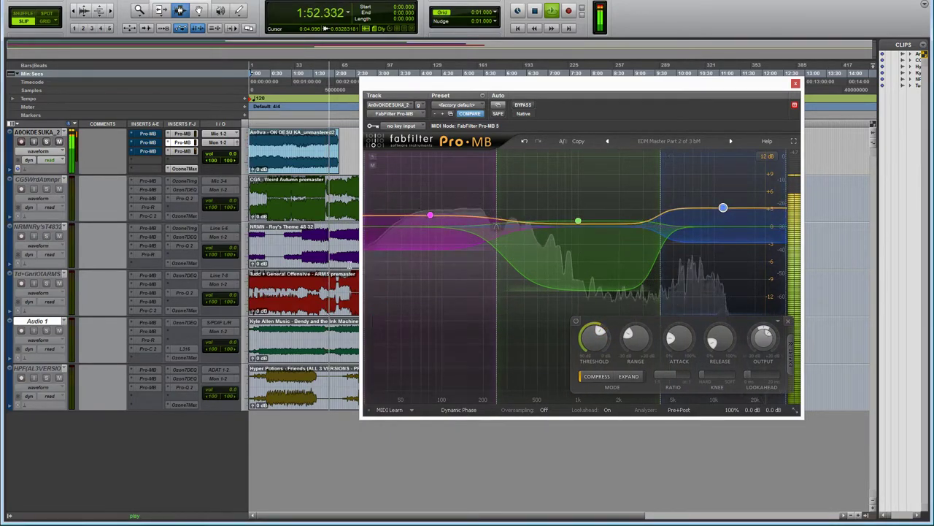
pyautogui.click(187, 153)
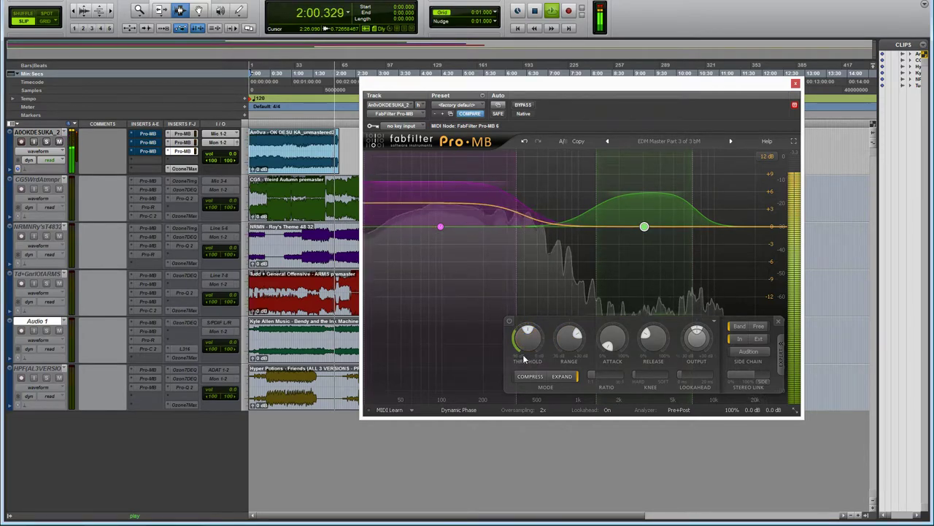
# Insert a stereo FabFilter Pro-Q 2 after the three Pro-MBs on the first track and start playback
pyautogui.click(174, 159)
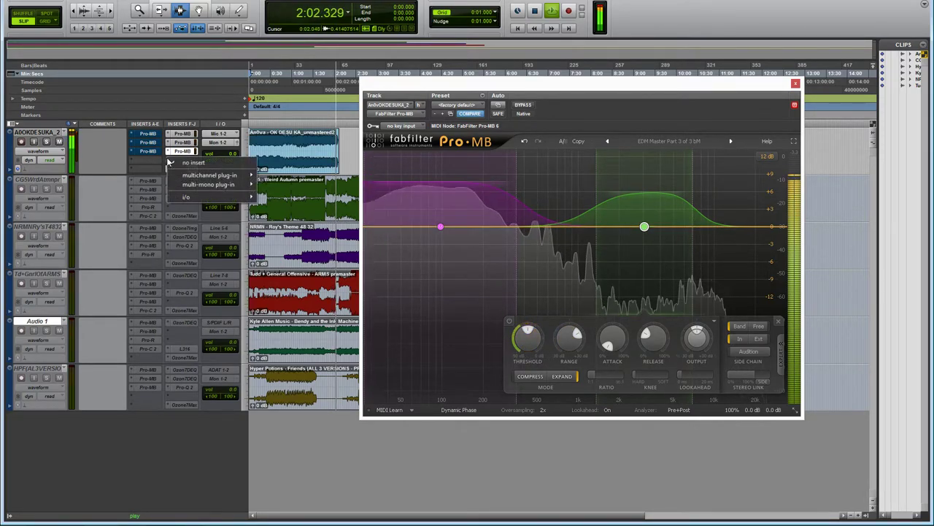
pyautogui.moveTo(208, 177)
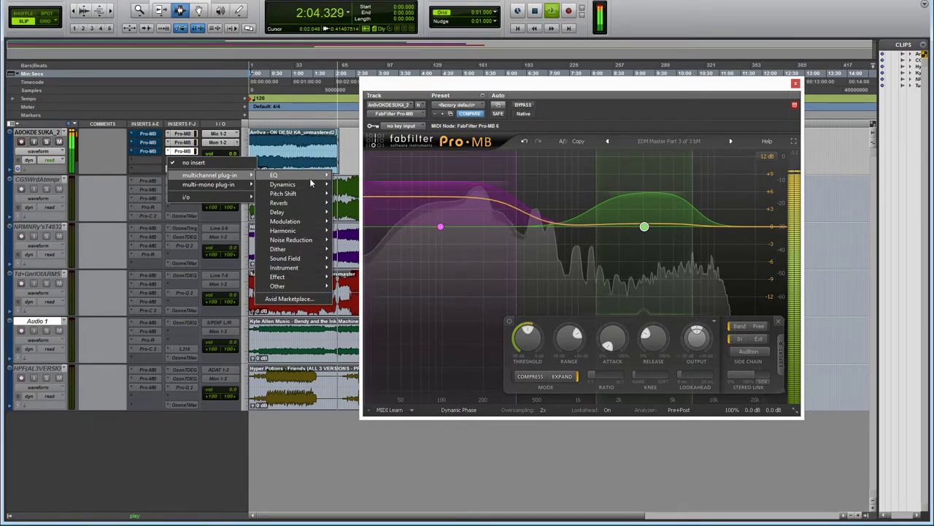
pyautogui.moveTo(312, 184)
pyautogui.click(396, 213)
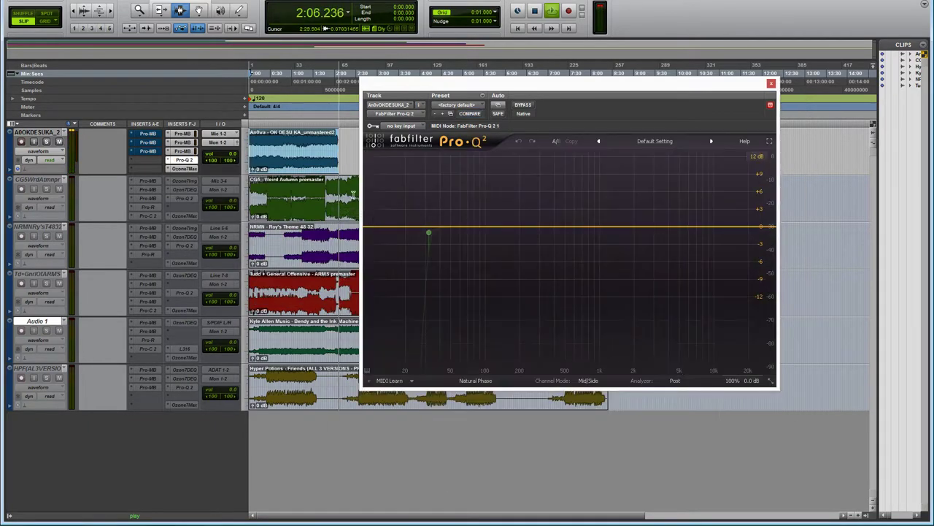
pyautogui.press('space')
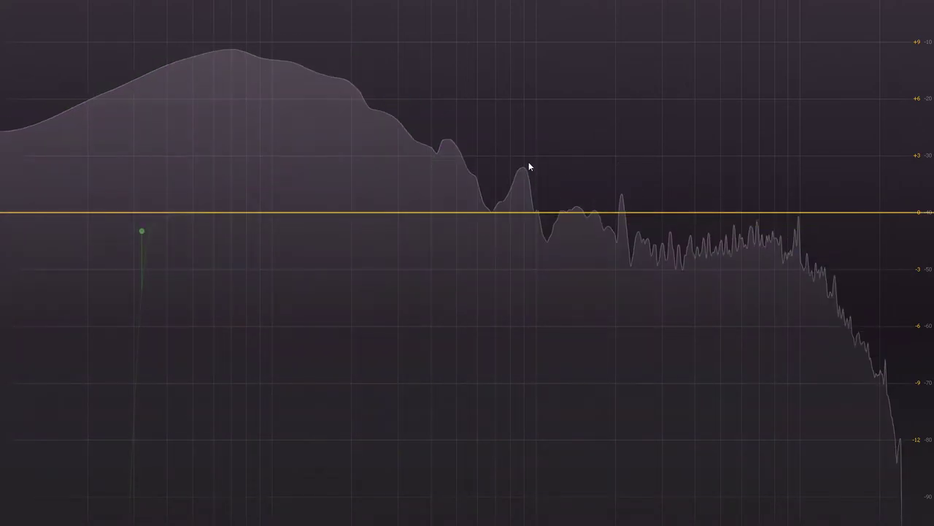
# Add high and upper-mid bell bands in Pro-Q 2, lower the blue one and set the purple to +2.16 dB
pyautogui.moveTo(585, 209); pyautogui.dragTo(676, 167)
pyautogui.moveTo(401, 211); pyautogui.dragTo(577, 176)
pyautogui.moveTo(678, 163); pyautogui.dragTo(678, 179)
pyautogui.moveTo(576, 176); pyautogui.dragTo(576, 172)
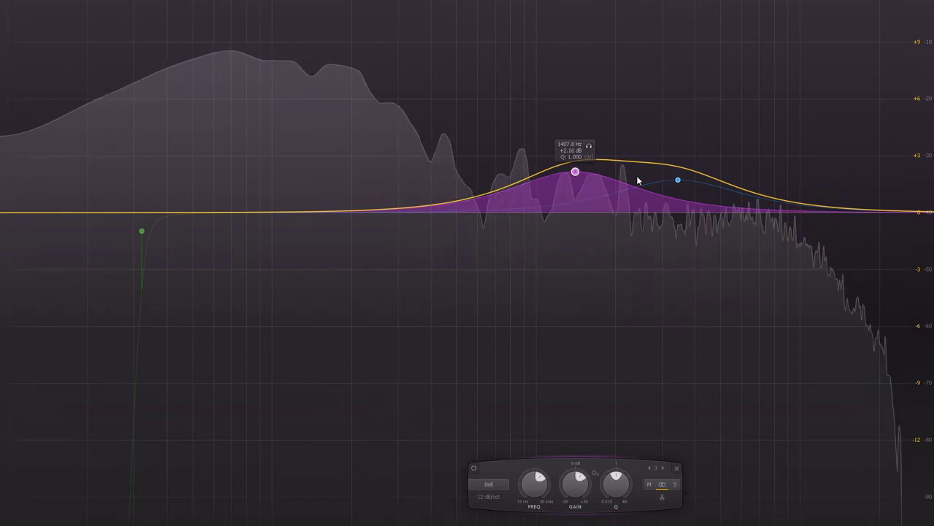
pyautogui.click(679, 181)
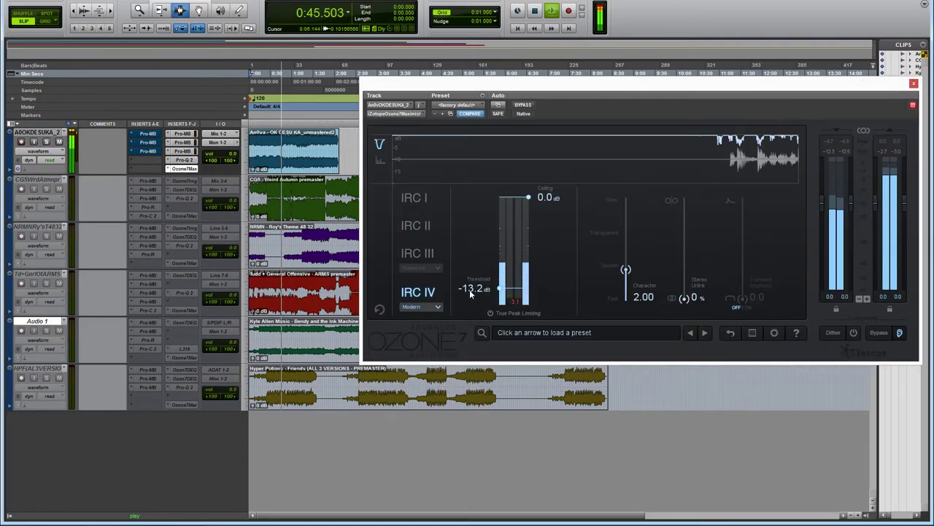
# Raise the Ozone 7 Maximizer threshold to -11.6 dB, then review the three Pro-MBs, Pro-Q 2 and Maximizer
pyautogui.scroll(2, 471, 288)
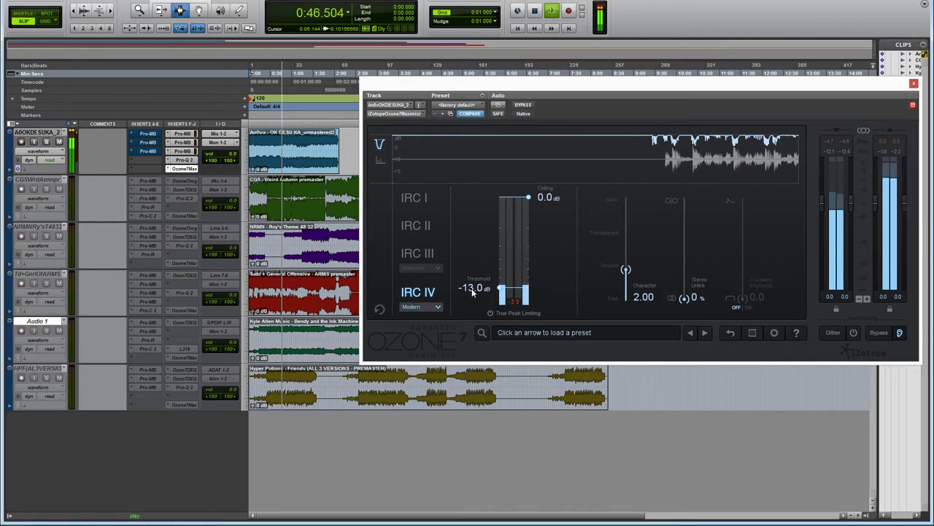
pyautogui.click(180, 137)
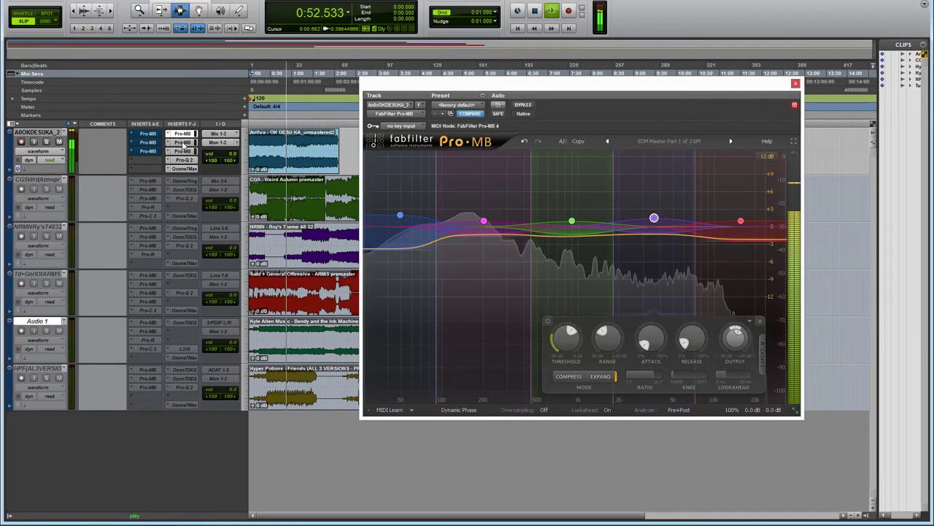
pyautogui.click(183, 151)
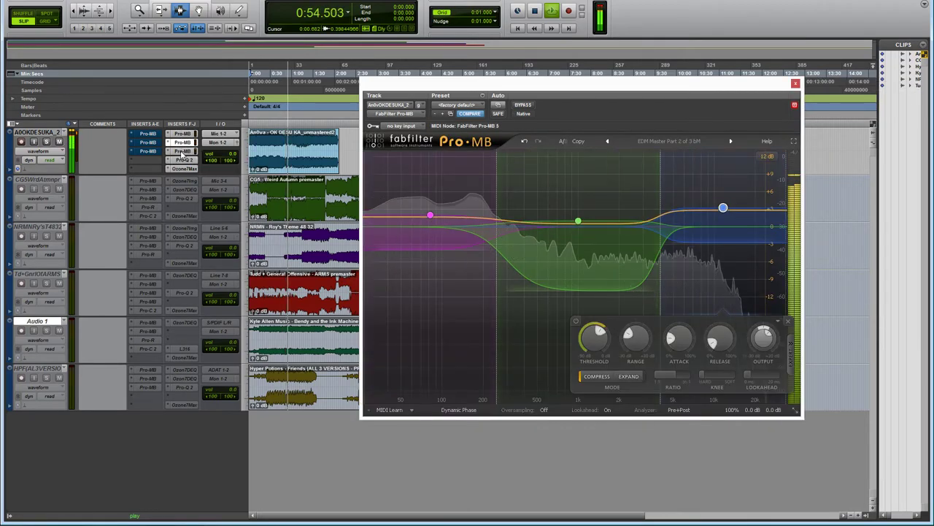
pyautogui.click(182, 151)
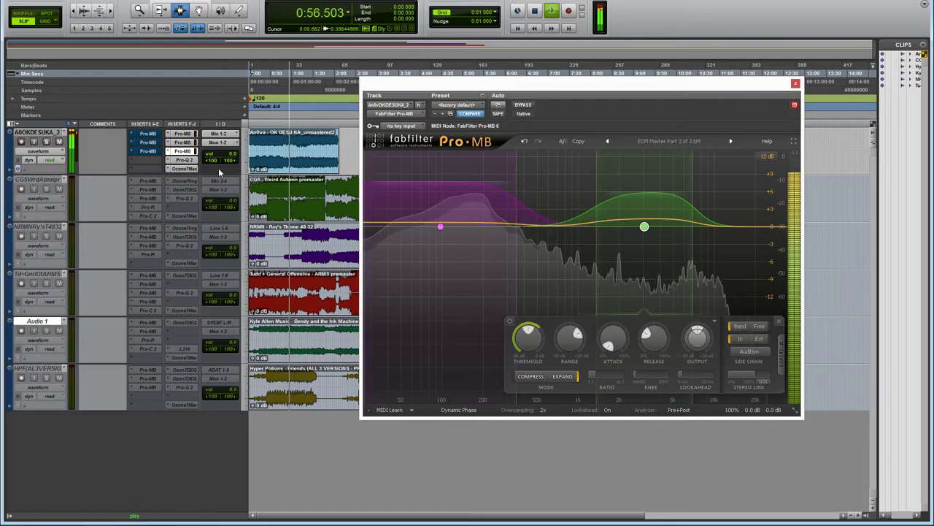
pyautogui.click(193, 168)
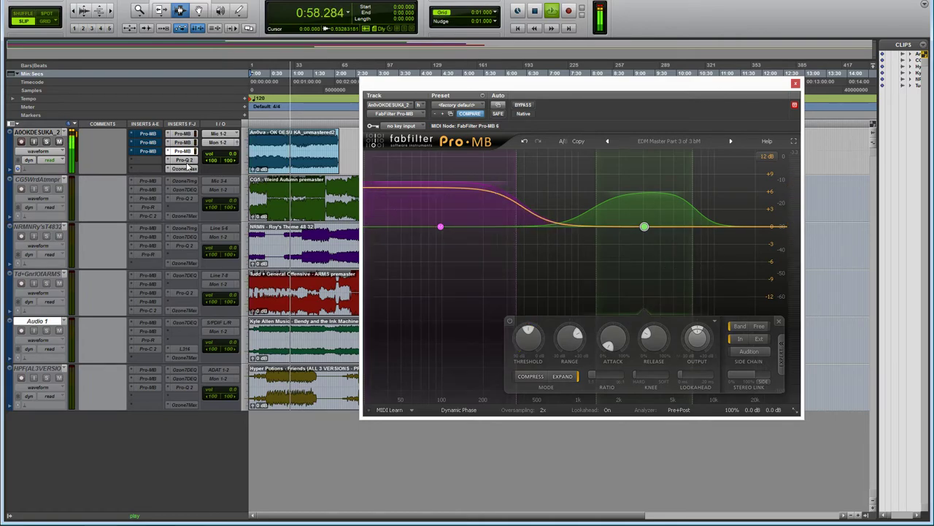
pyautogui.click(183, 160)
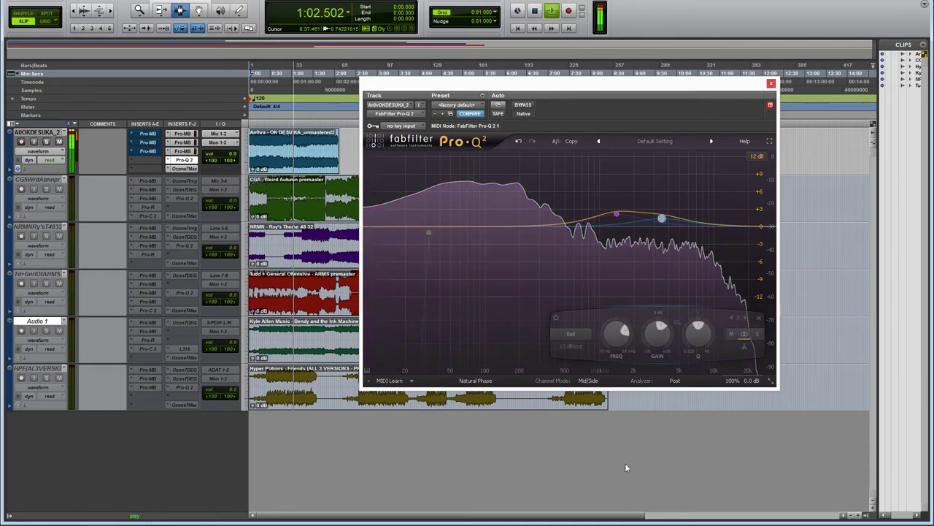
pyautogui.click(184, 169)
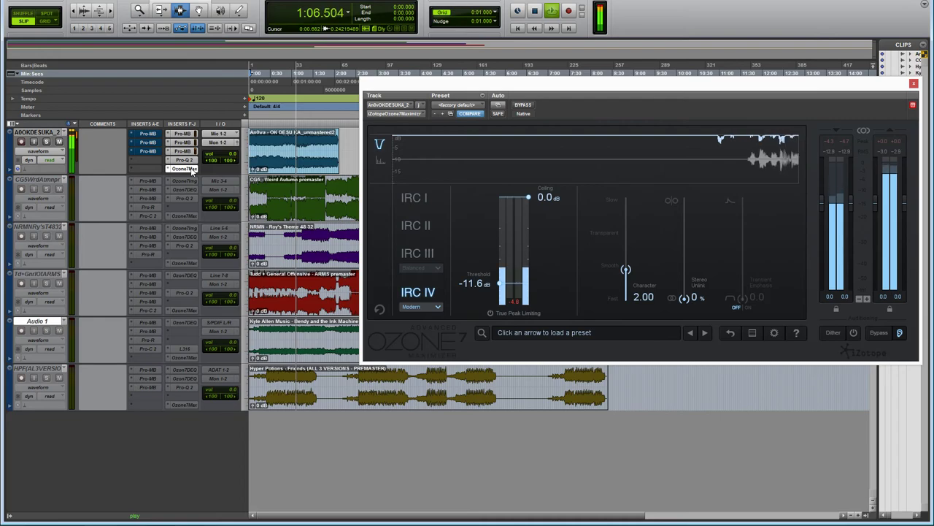